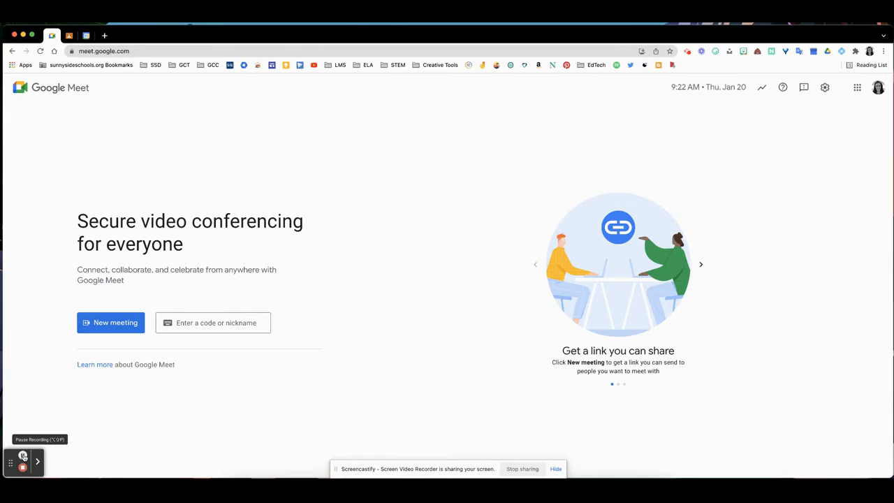
# - Switch to Google Classroom and reset the Meet link of Demo Classroom 3
pyautogui.click(70, 35)
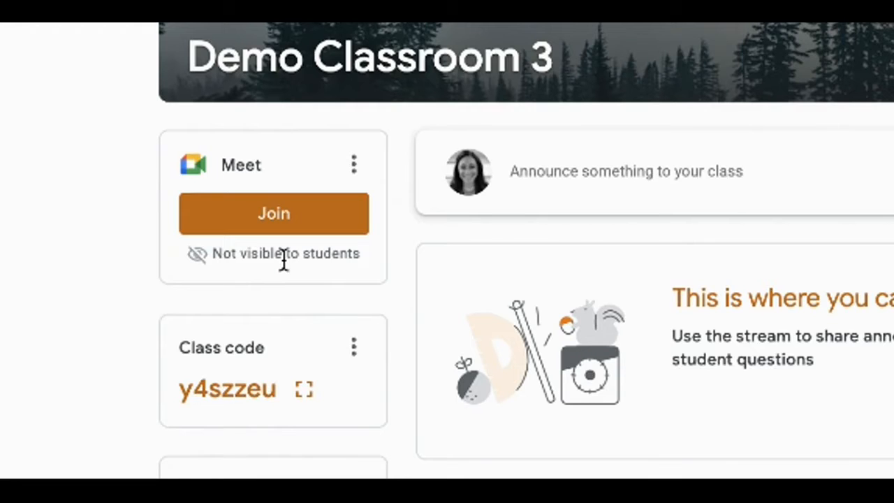
pyautogui.click(355, 166)
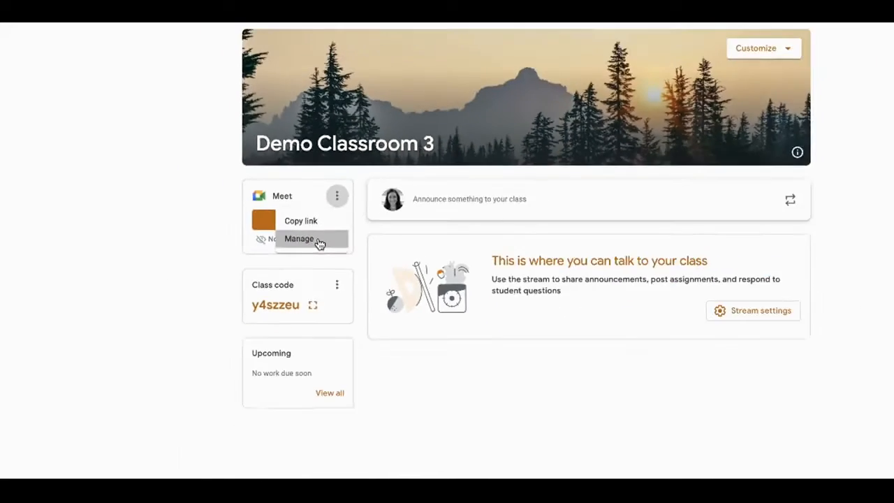
pyautogui.click(319, 264)
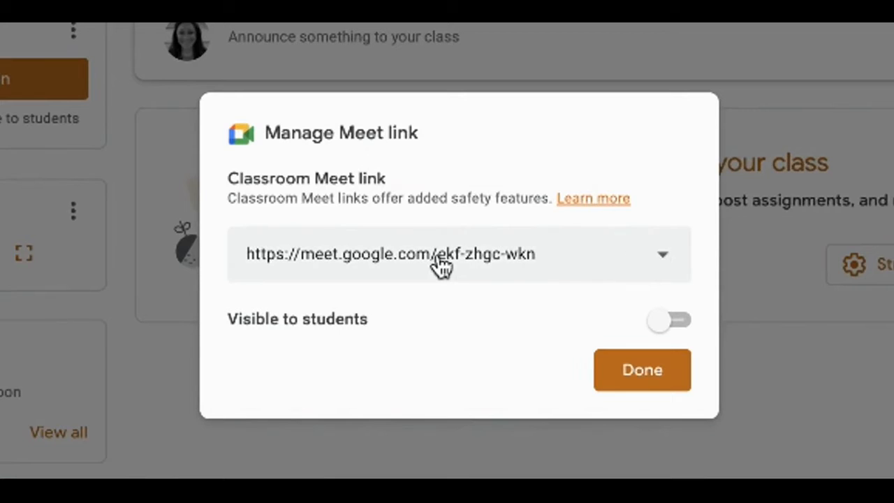
pyautogui.click(581, 267)
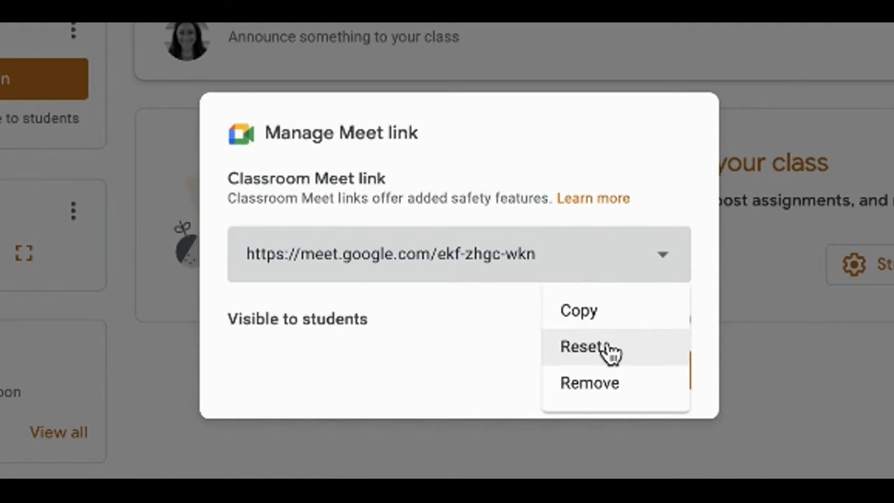
pyautogui.click(608, 350)
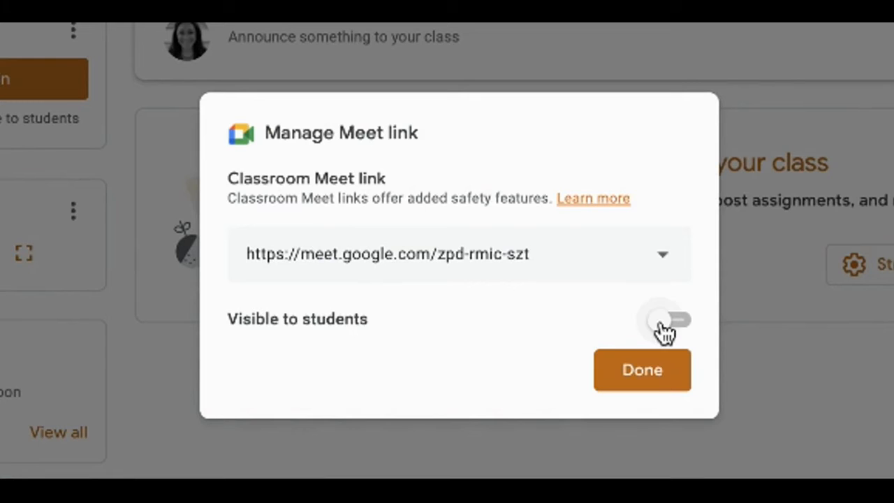
# - Make the class Meet link visible to students and finish managing the link
pyautogui.click(660, 323)
pyautogui.click(661, 320)
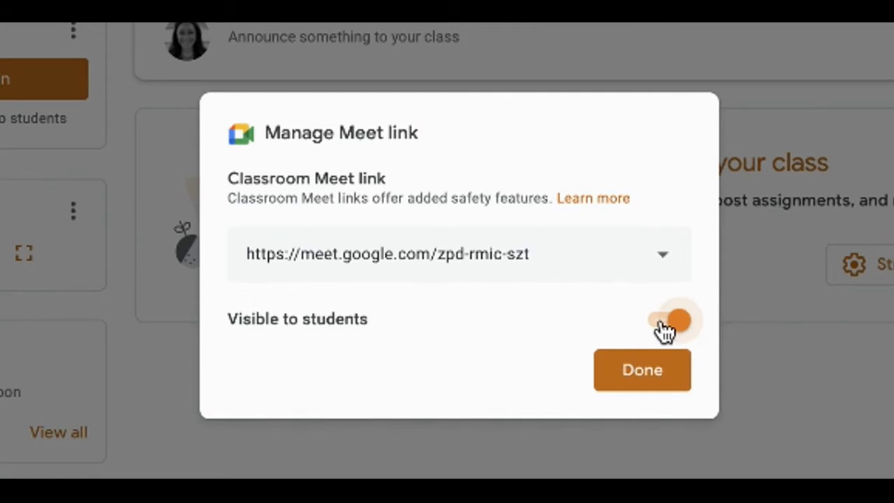
pyautogui.click(674, 373)
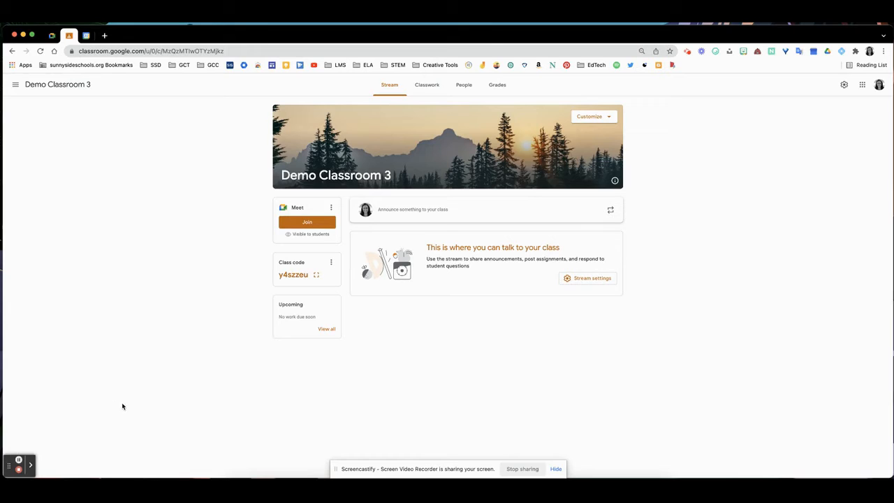
# - Switch to Google Calendar and start a detailed event titled "Science" on Monday, January 24, 2022 at 10:00am
pyautogui.click(87, 35)
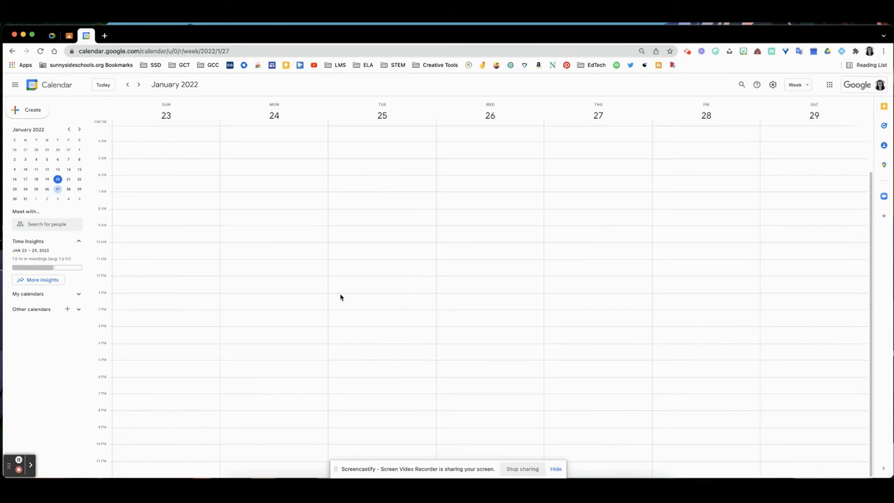
pyautogui.doubleClick(292, 248)
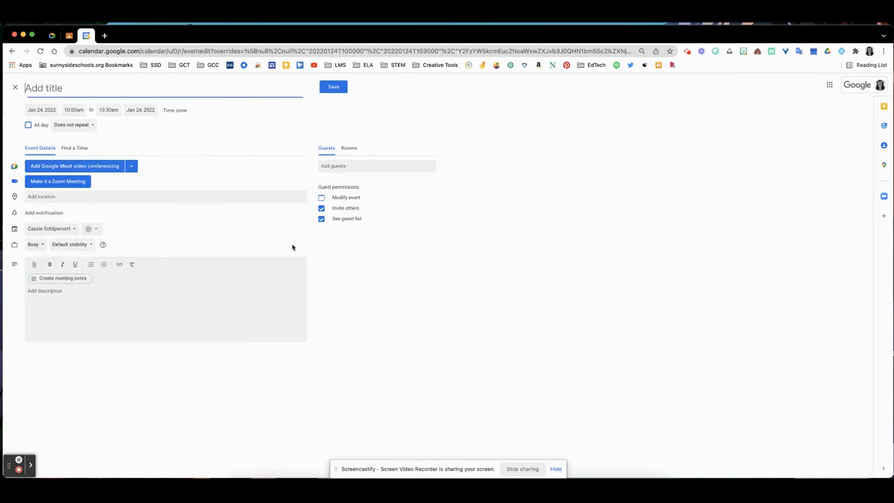
pyautogui.write('Science')
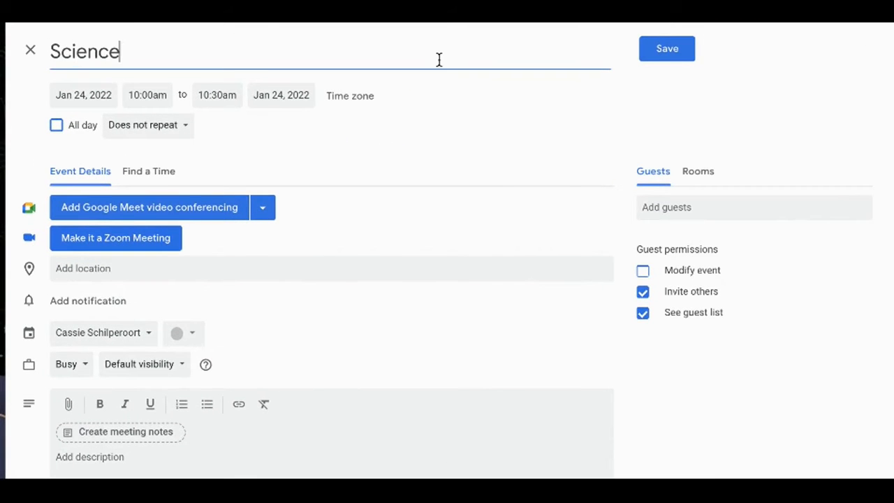
# - Set the Science event's end time to 10:40am
pyautogui.click(218, 94)
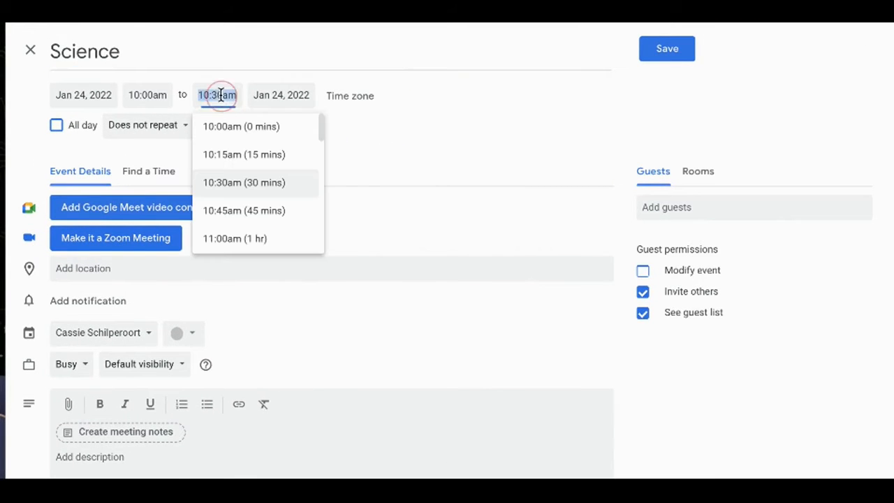
pyautogui.press('BackSpace')
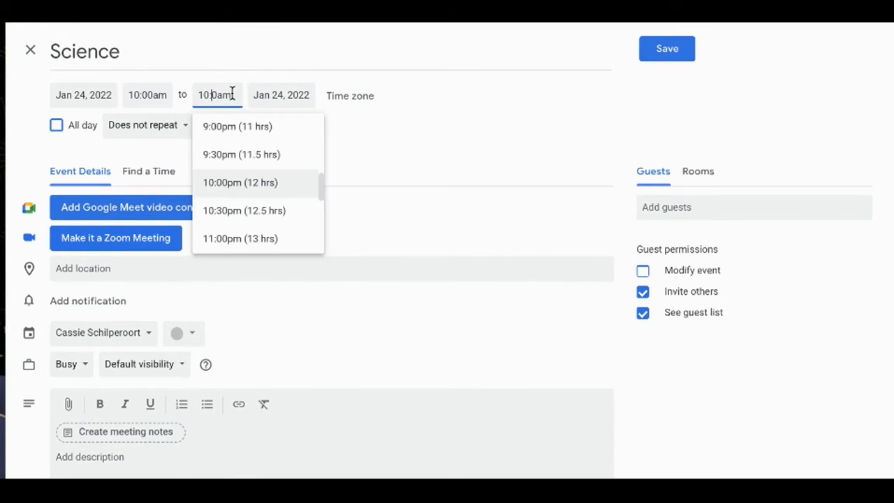
pyautogui.write('4')
pyautogui.click(458, 133)
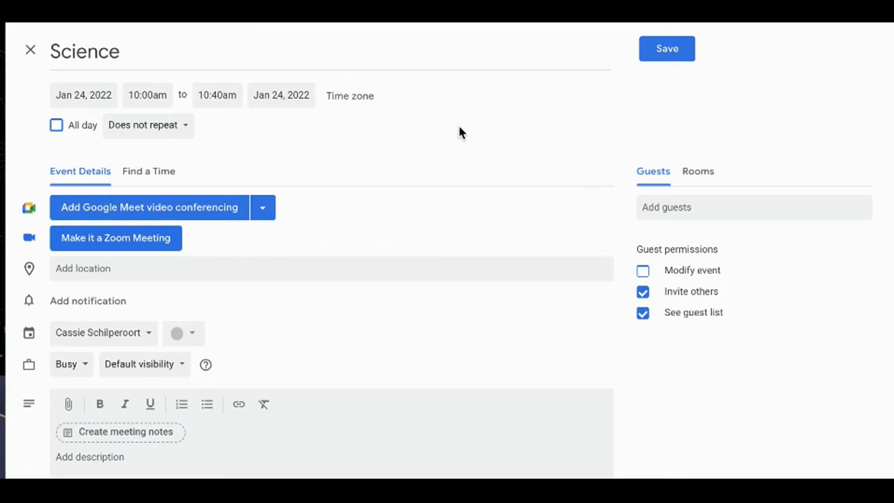
# - Set the event to repeat every weekday, Monday to Friday, with a custom recurrence ending after 5 occurrences
pyautogui.click(178, 132)
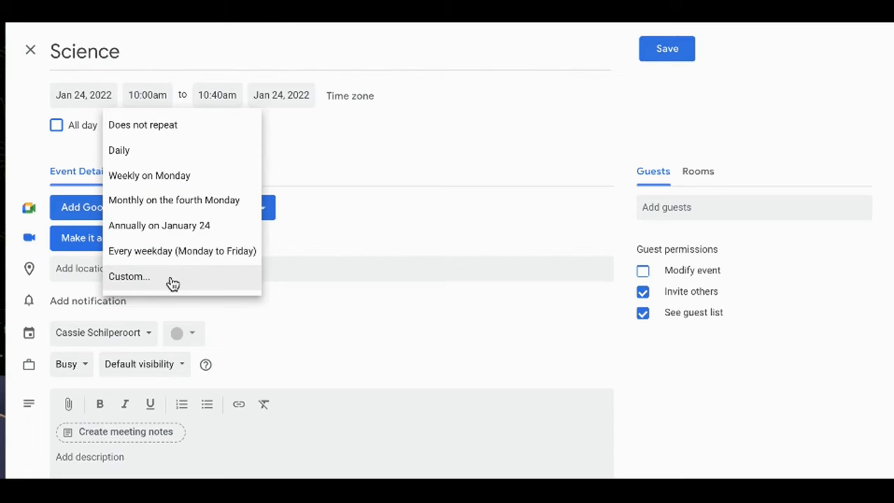
pyautogui.click(173, 251)
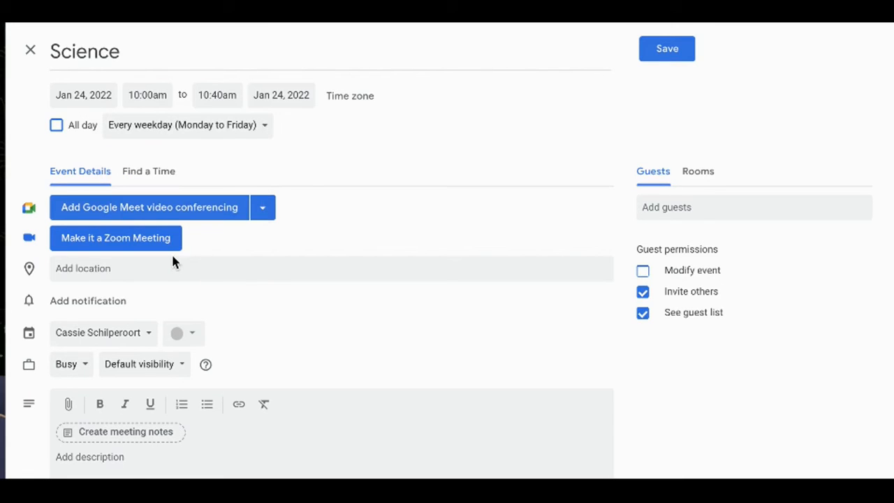
pyautogui.click(191, 137)
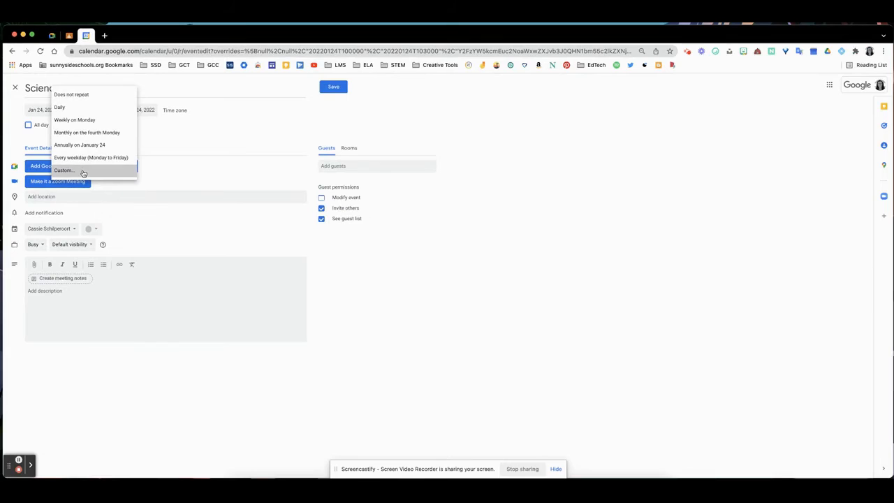
pyautogui.click(83, 172)
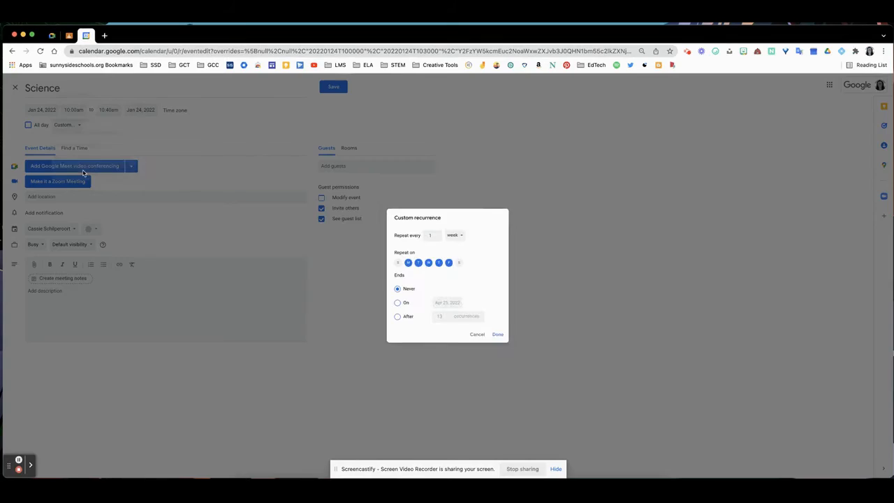
pyautogui.click(401, 322)
pyautogui.write('5')
pyautogui.click(502, 340)
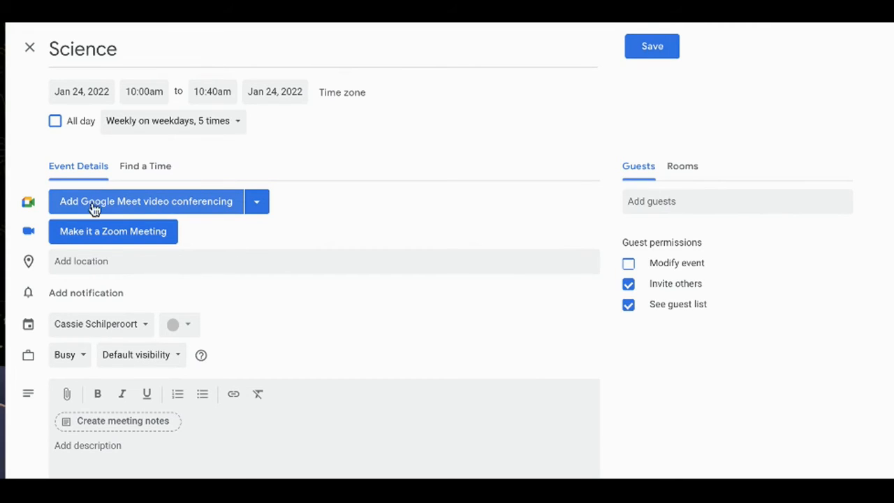
# - Add Google Meet video conferencing to the event and save its video call options with Quick access turned off
pyautogui.click(215, 204)
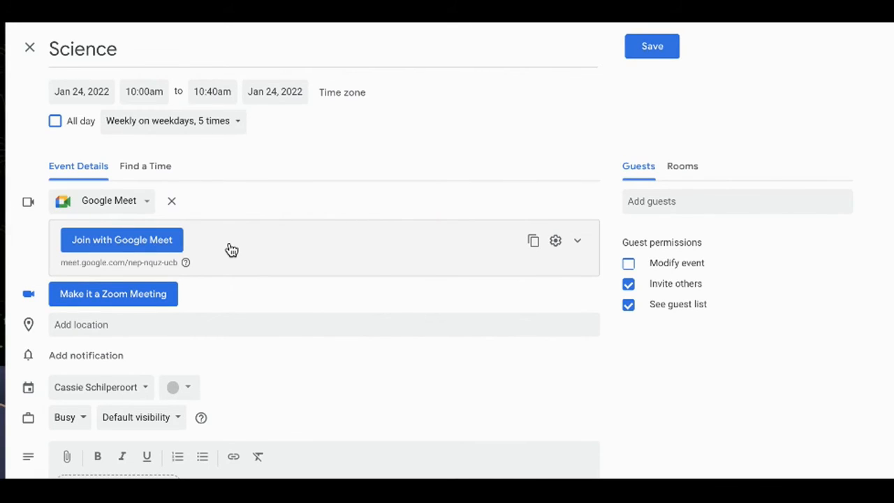
pyautogui.click(557, 241)
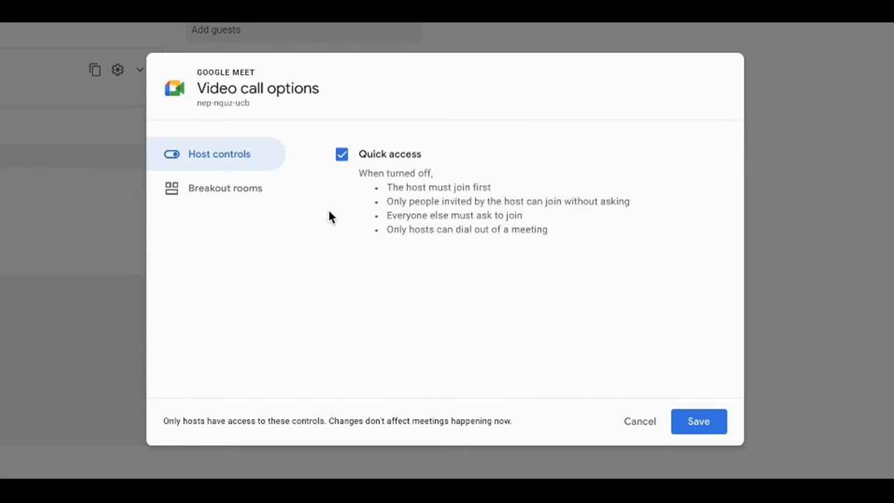
pyautogui.click(343, 159)
pyautogui.click(248, 195)
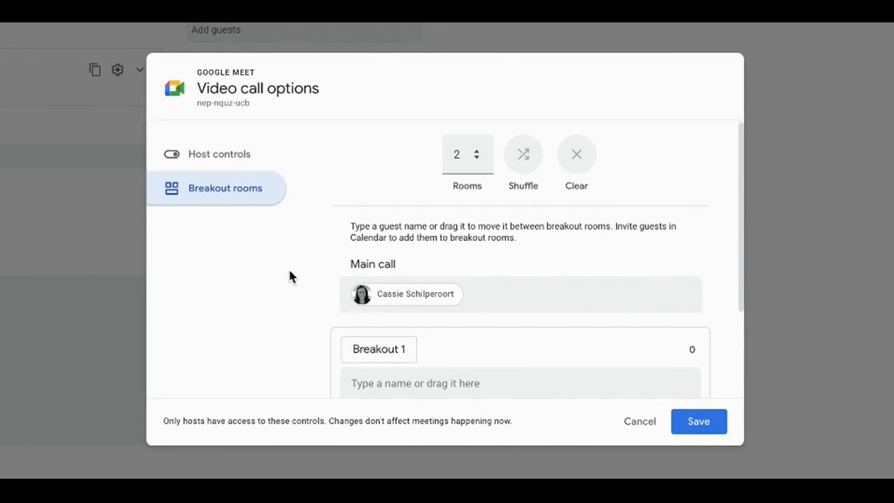
pyautogui.click(238, 160)
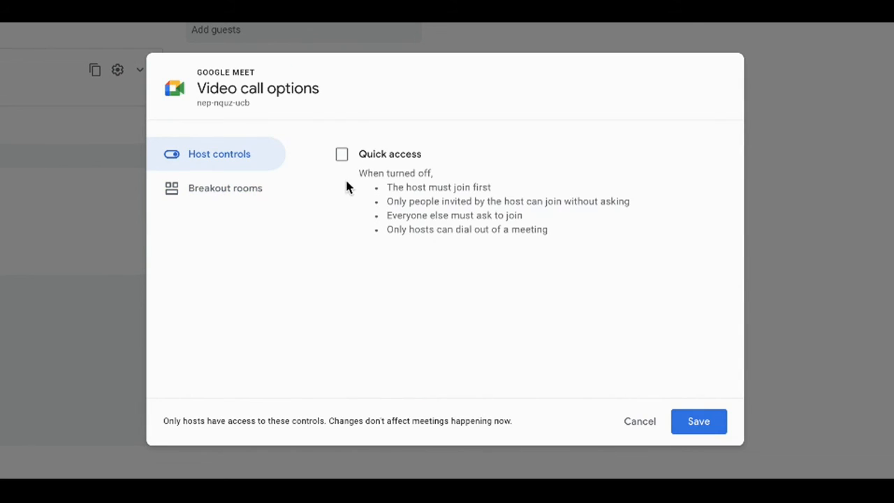
pyautogui.click(703, 422)
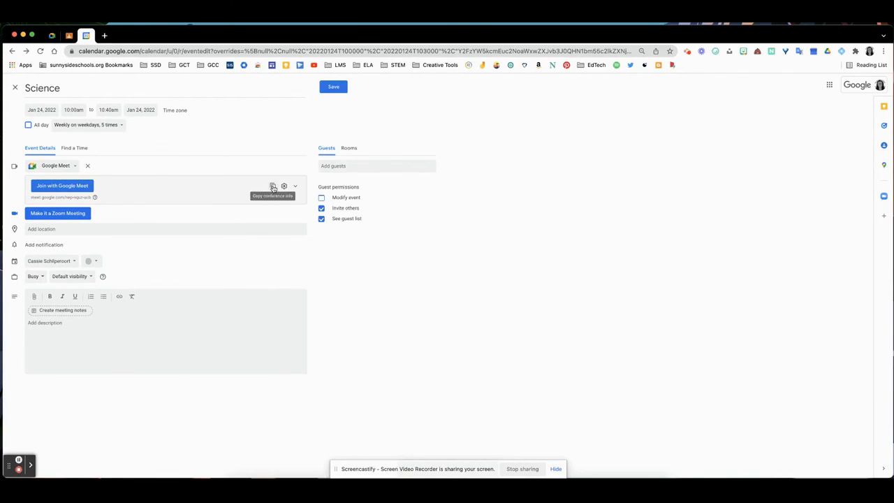
# - Copy the event's Google Meet conference info and save the Science event
pyautogui.click(274, 187)
pyautogui.click(338, 88)
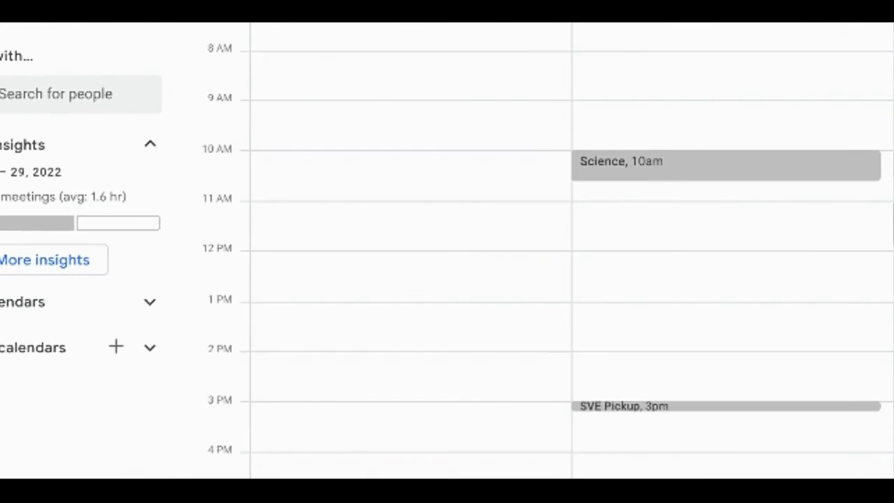
# - Copy the Meet conference info from Monday's Science event summary and close the summary
pyautogui.click(841, 174)
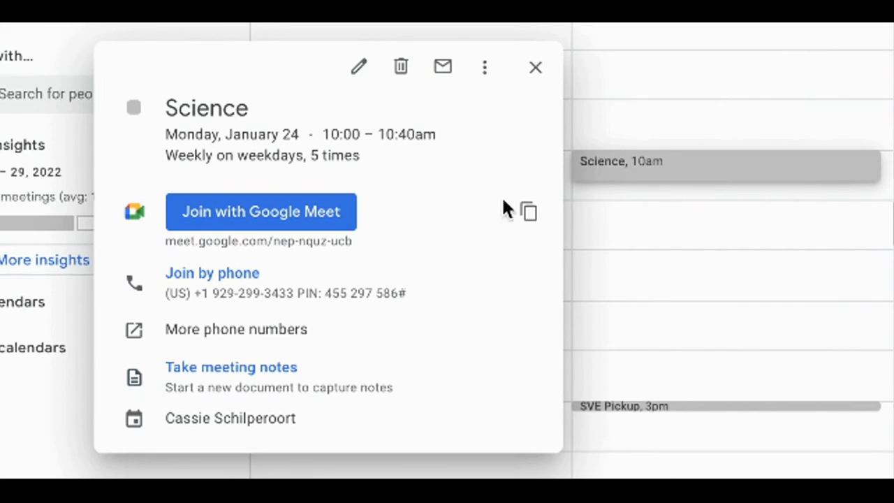
pyautogui.click(529, 213)
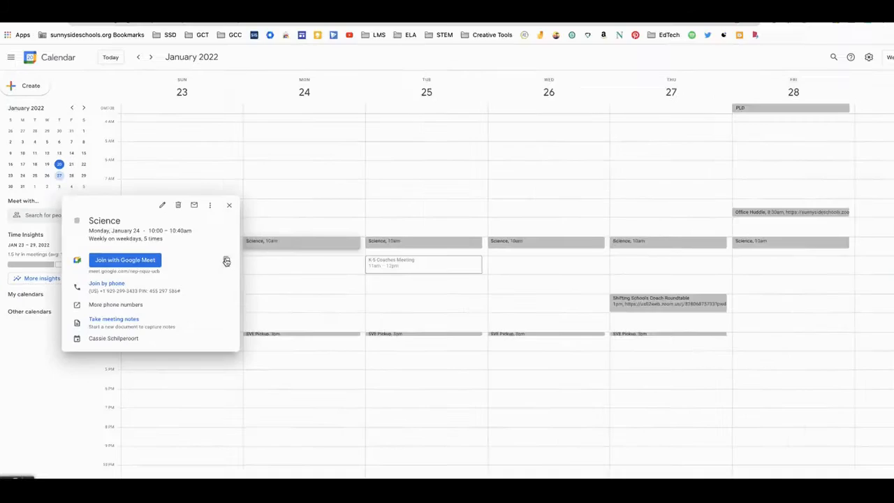
pyautogui.click(620, 255)
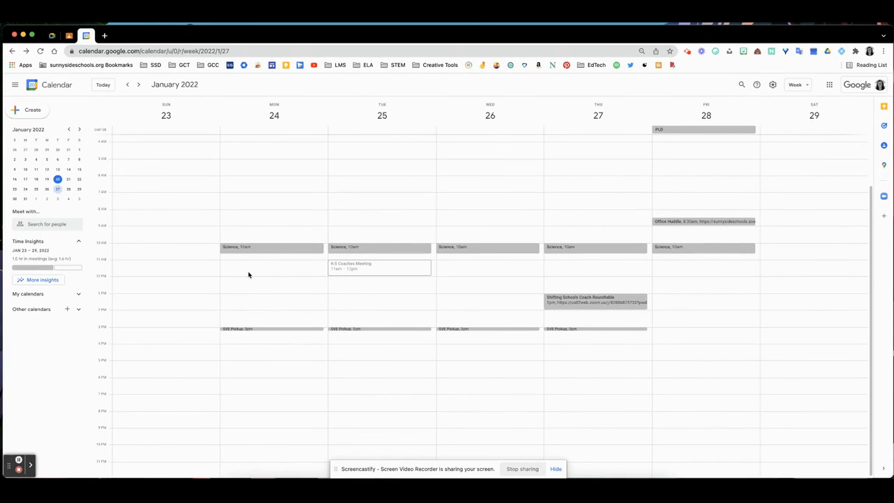
# - Open Monday's Science event for full editing
pyautogui.doubleClick(275, 249)
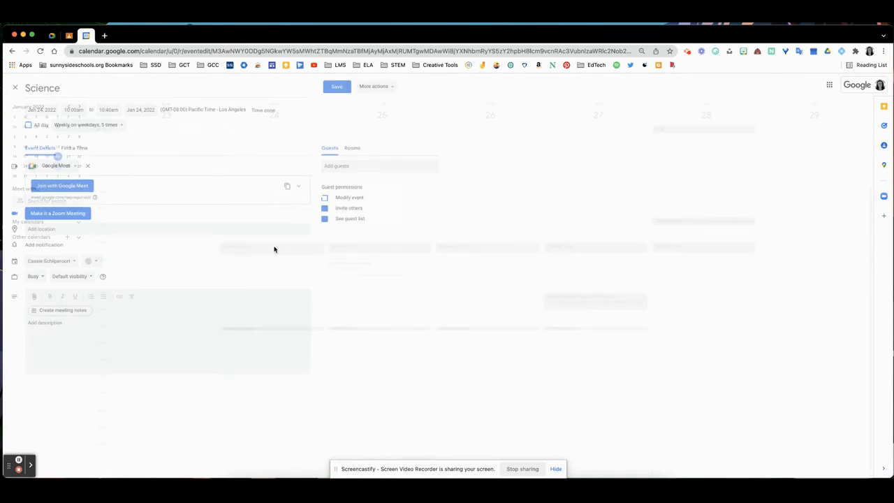